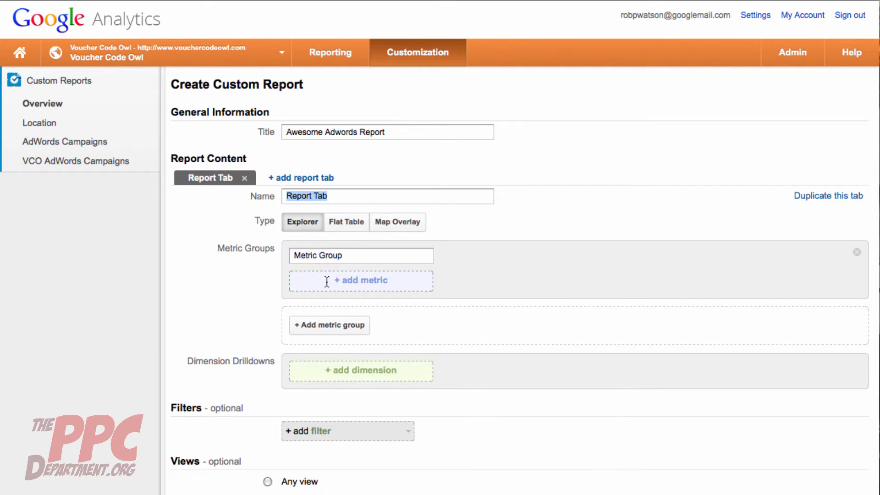
Add the Clicks and Impressions advertising metrics to the custom report's metric group
left_click(358, 284)
left_click(359, 286)
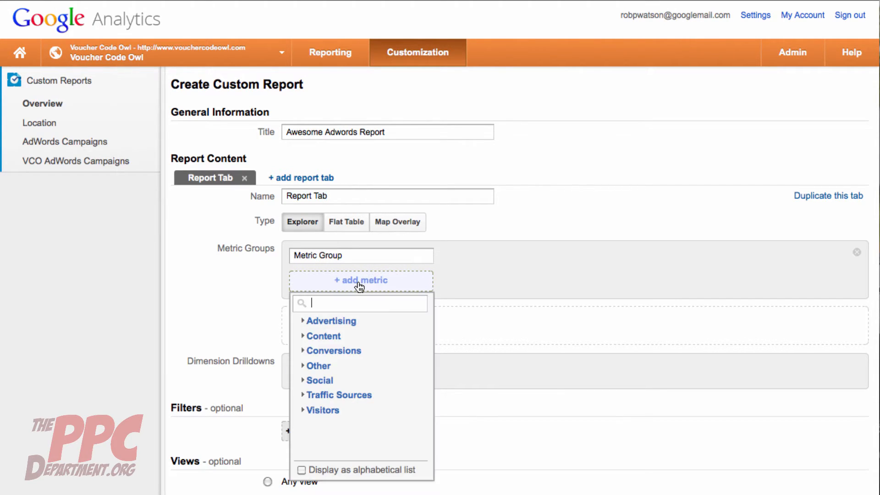
type("click")
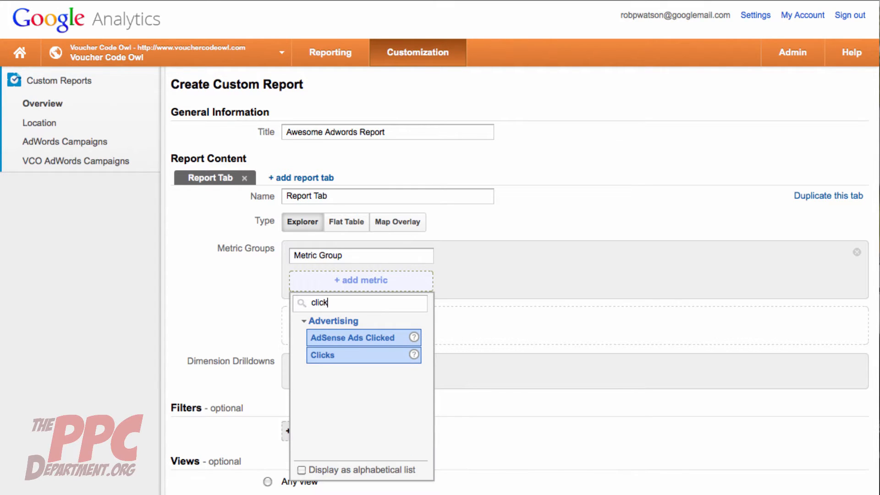
left_click(335, 355)
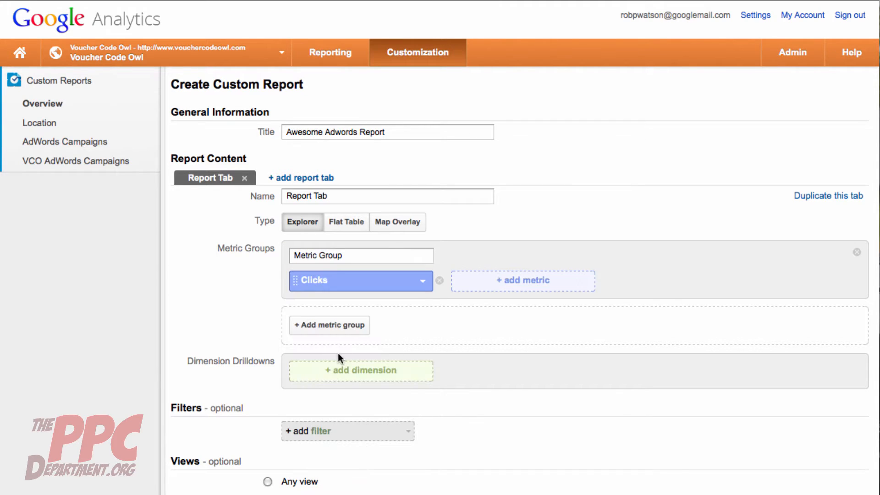
left_click(520, 288)
type("impresin")
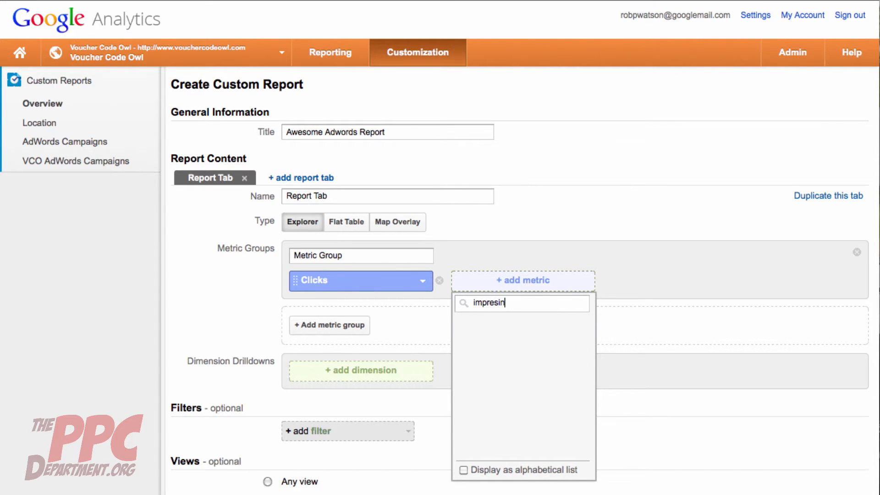
key("BackSpace")
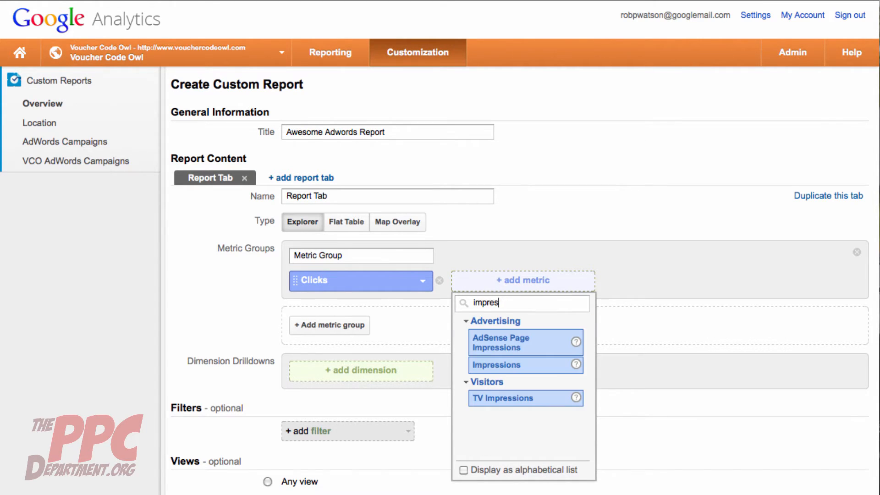
left_click(503, 365)
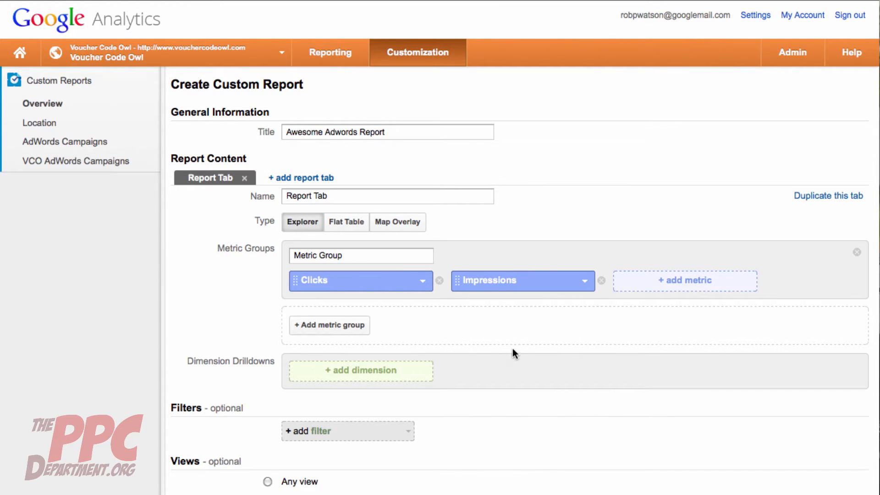
Add the CTR and CPC advertising metrics to the report's metric group
left_click(678, 280)
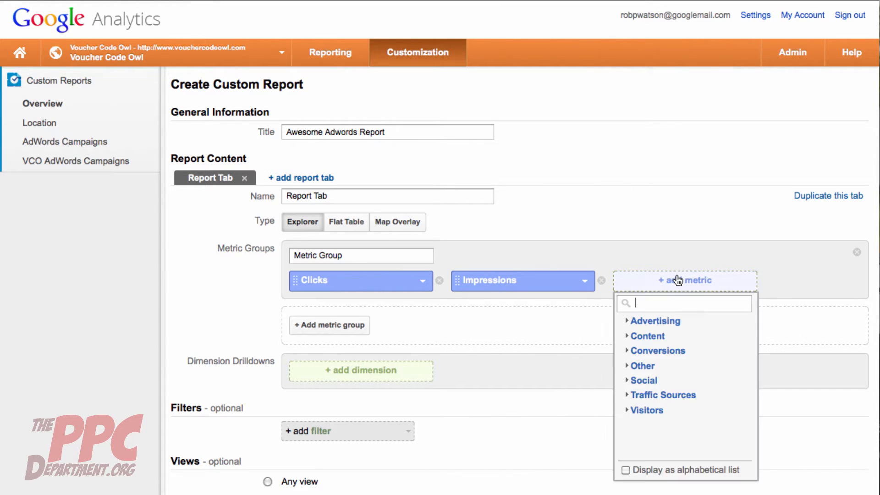
type("ctr")
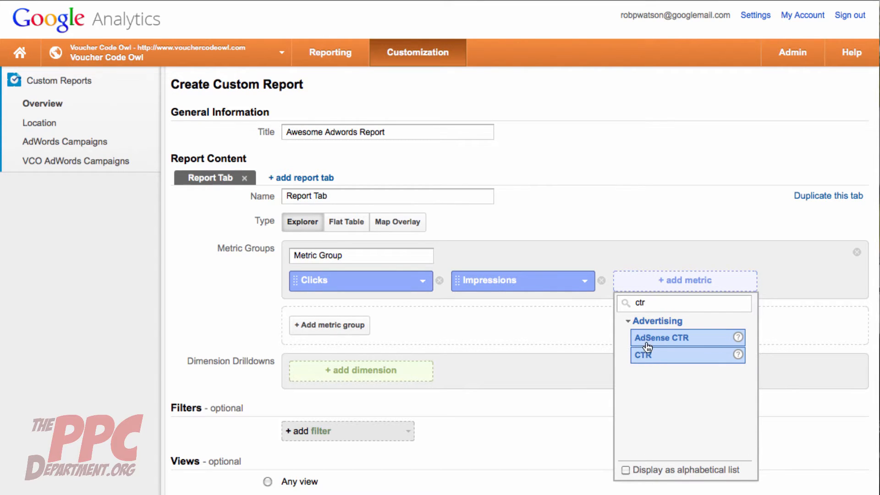
left_click(656, 356)
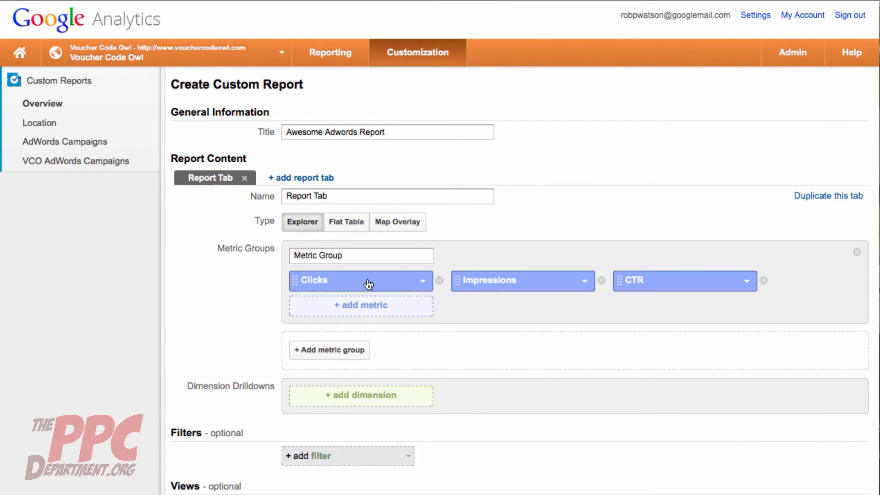
left_click(363, 306)
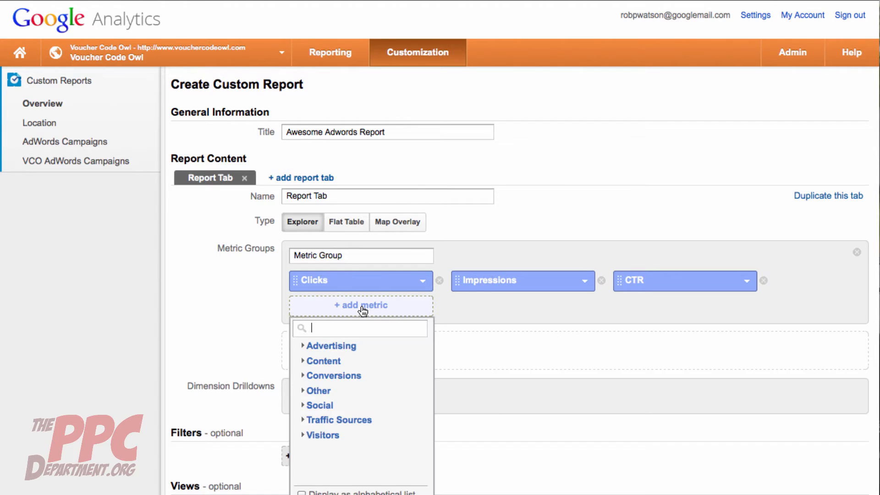
type("cpc")
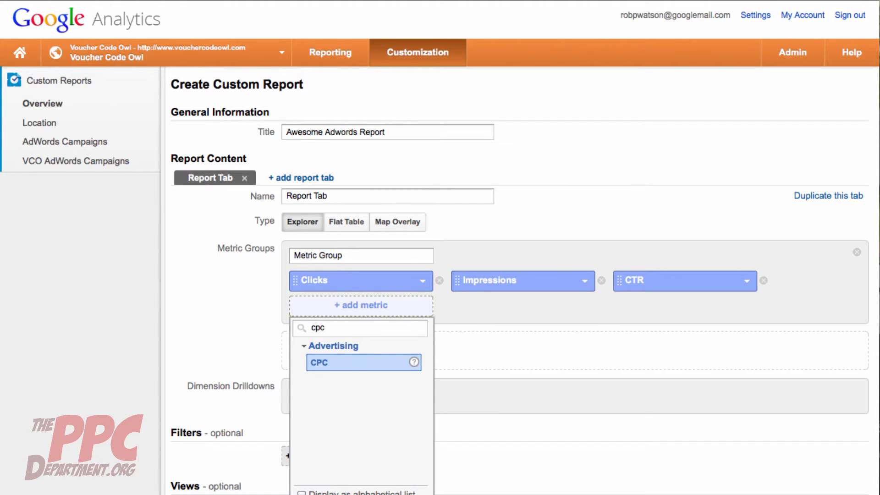
left_click(328, 366)
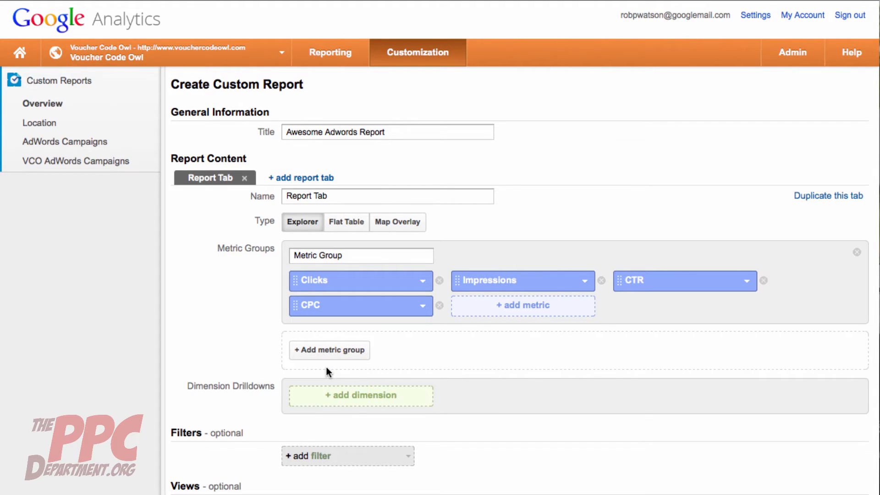
Add the Cost metric and the overall Goal Completions metric to the metric group
left_click(521, 310)
type("cost")
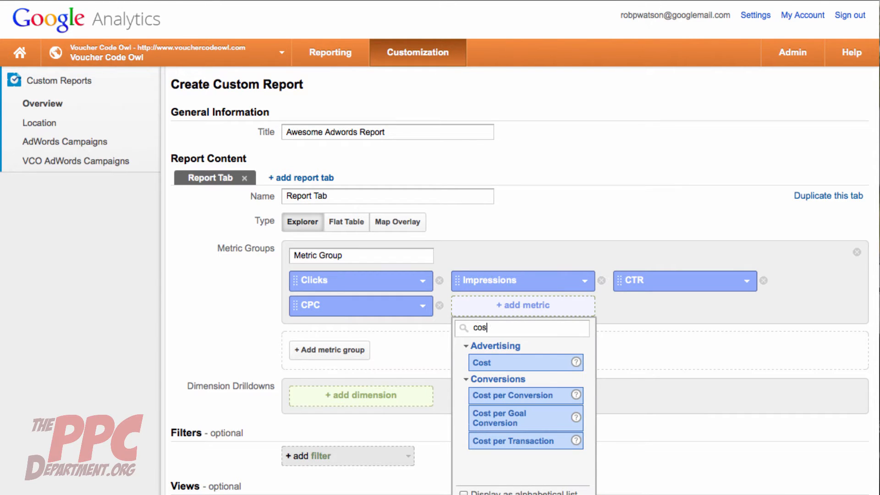
left_click(504, 364)
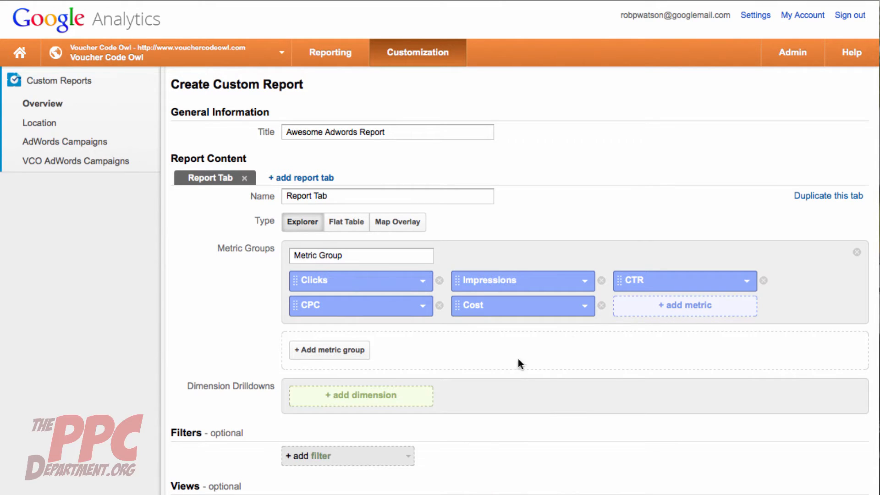
left_click(673, 308)
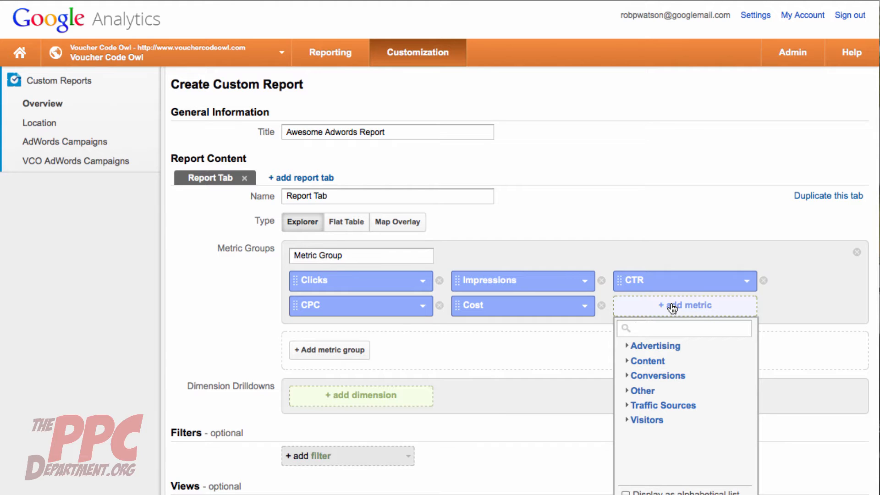
type("goal")
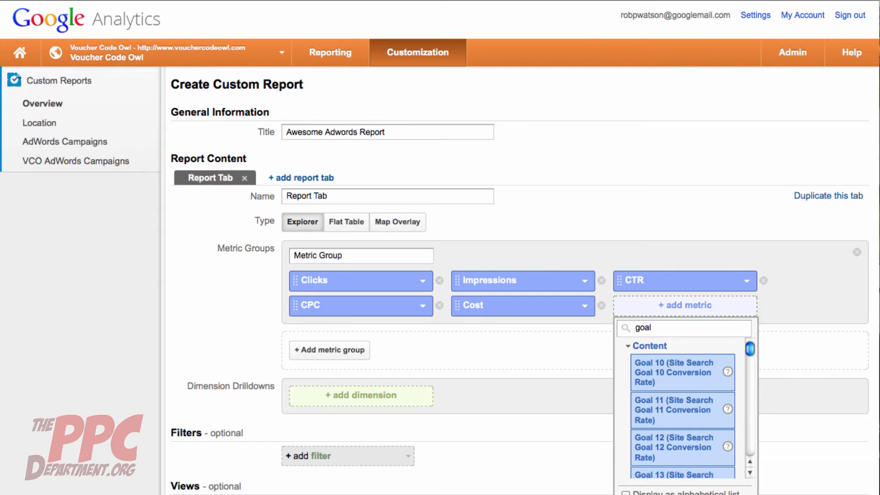
scroll(691, 397, "down", 5)
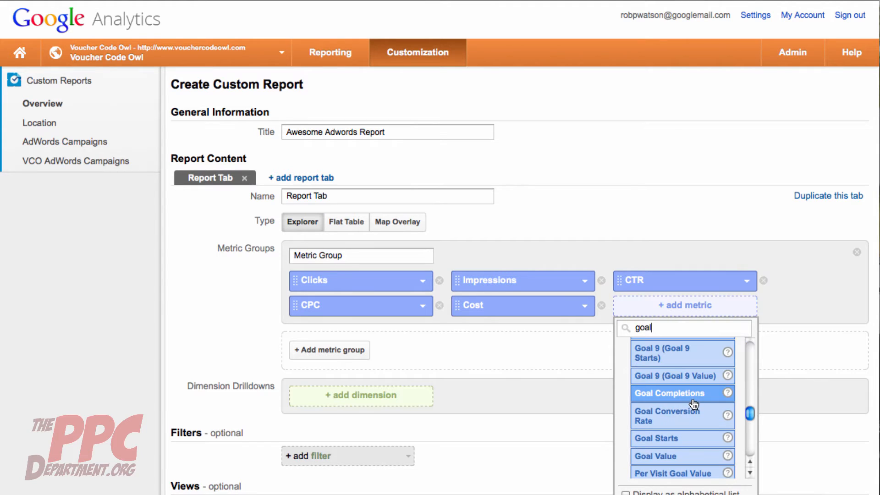
left_click(692, 394)
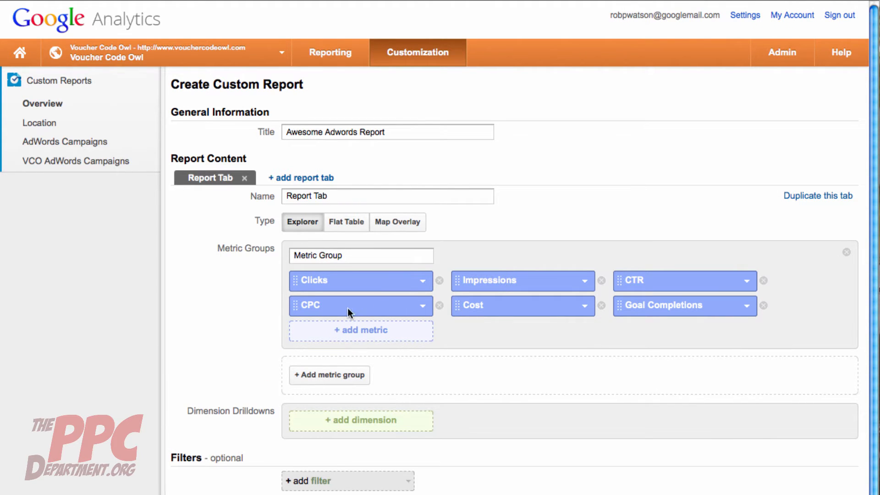
Find the overall Goal Conversion Rate among the conversion metrics and add it to the metric group
left_click(356, 337)
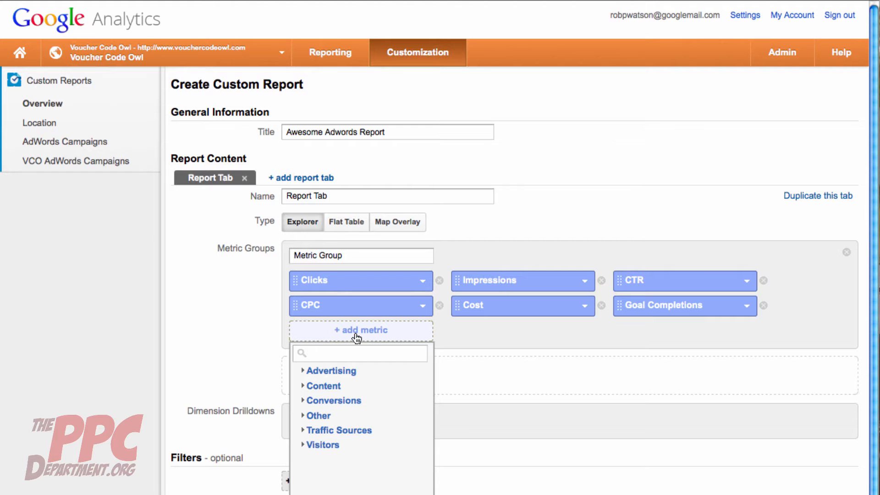
type("ecom")
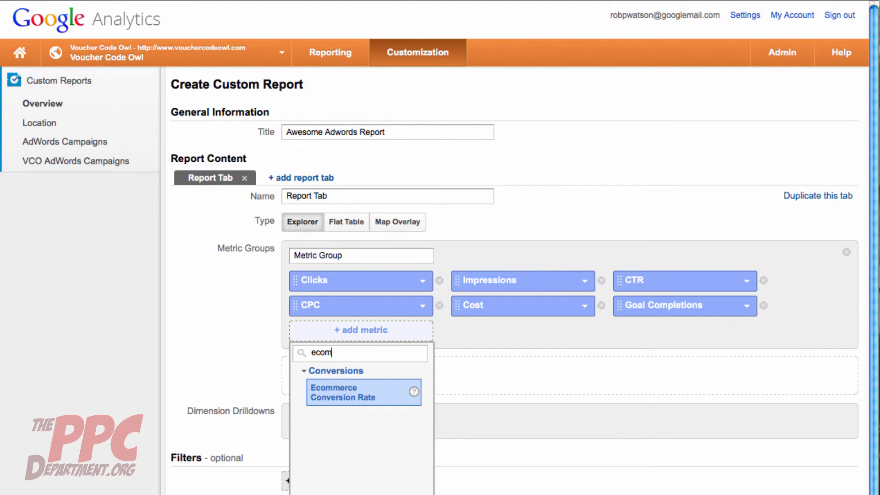
key("BackSpace")
key("BackSpace")
key("BackSpace")
key("BackSpace")
type("con")
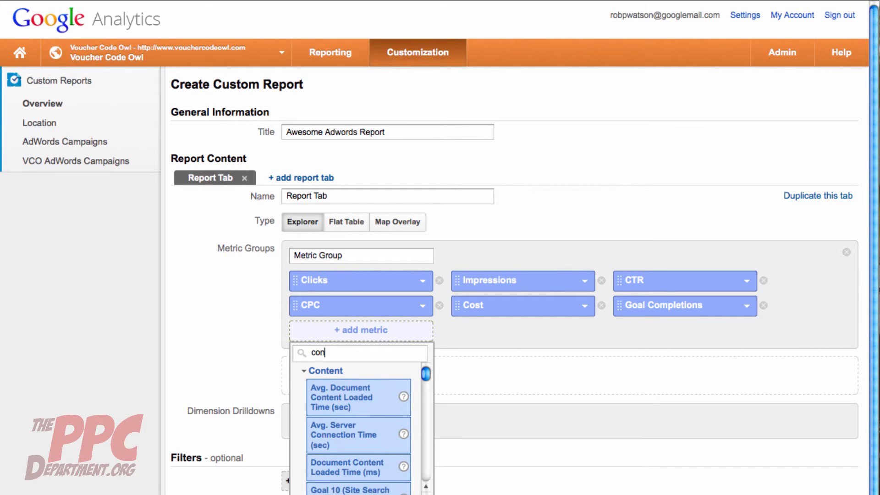
type("version")
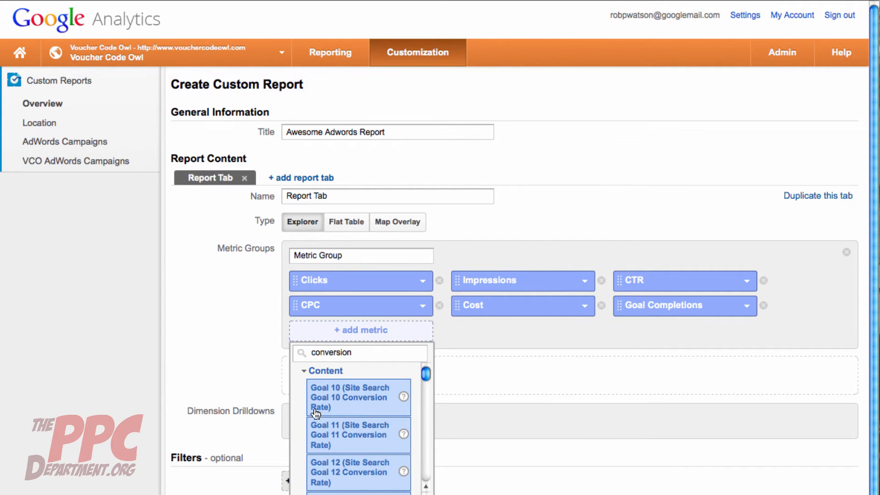
scroll(350, 421, "down", 5)
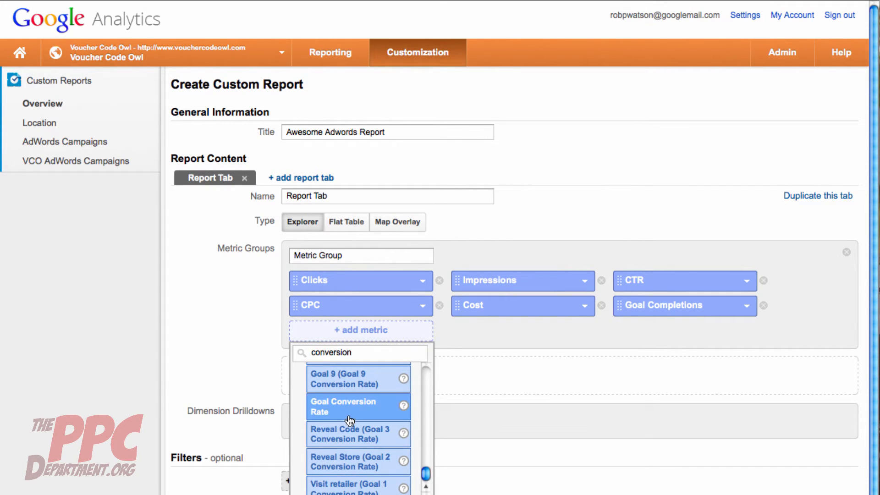
left_click(350, 406)
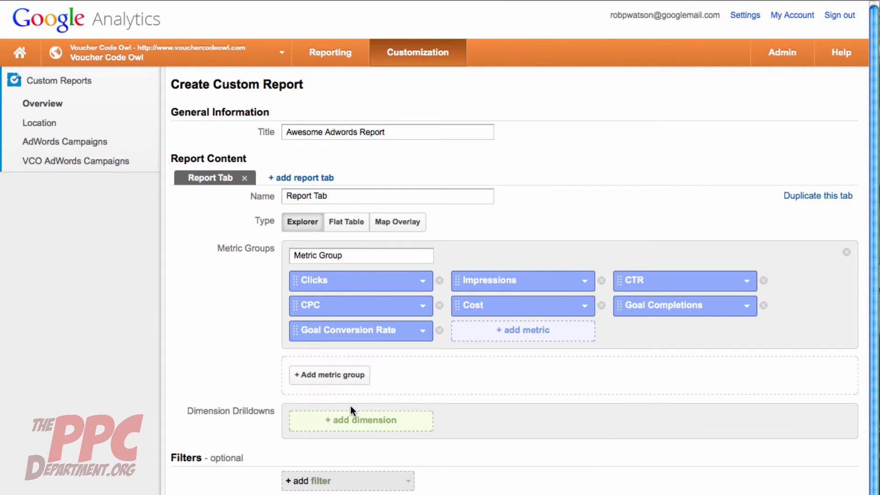
Add the Cost per Goal Conversion metric to the metric group
left_click(530, 339)
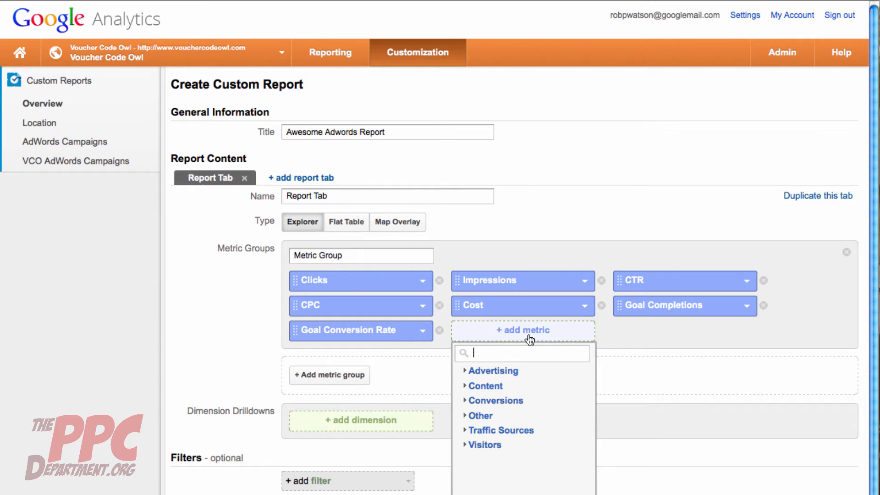
type("cost")
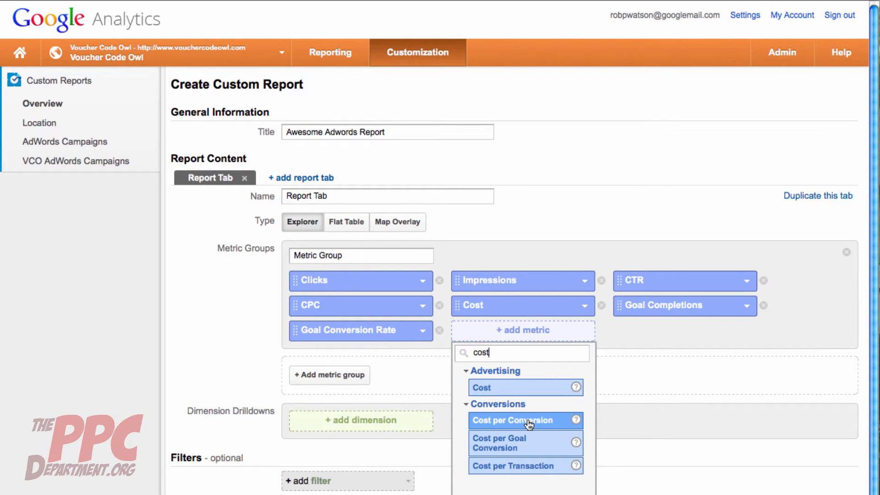
left_click(538, 449)
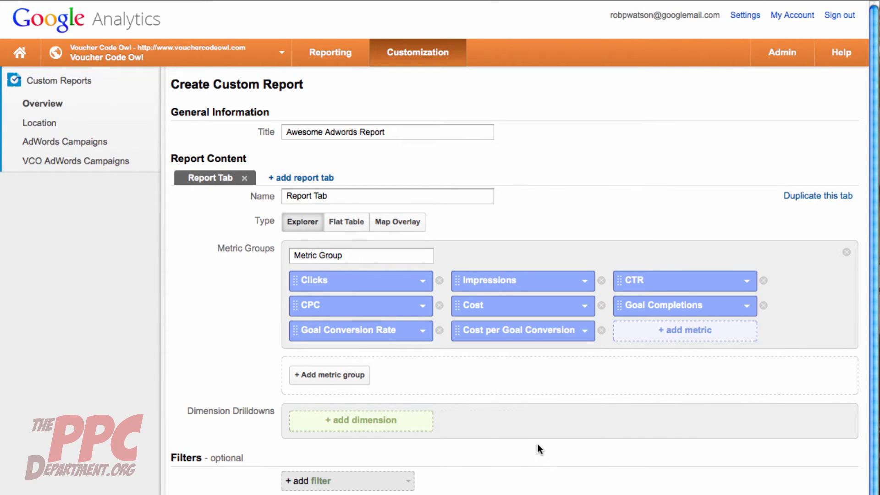
Search the available metrics for revenue and margin, and read the description of the Margin metric without adding it
left_click(694, 340)
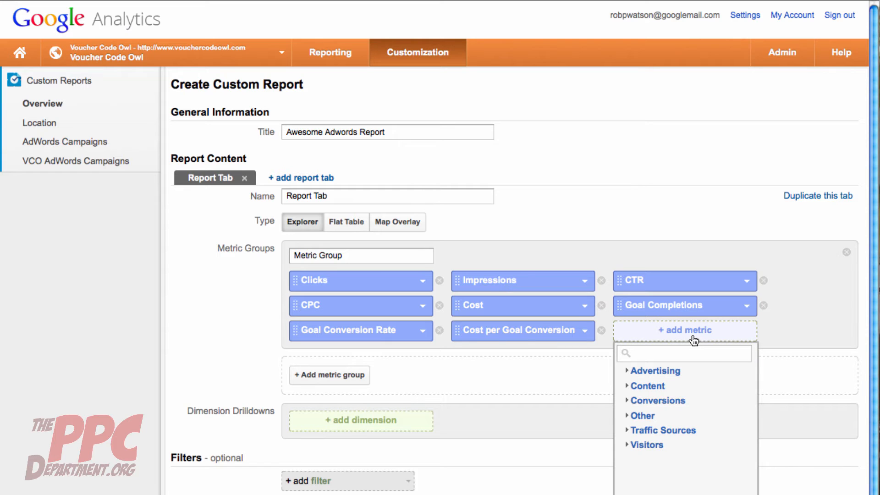
type("reve")
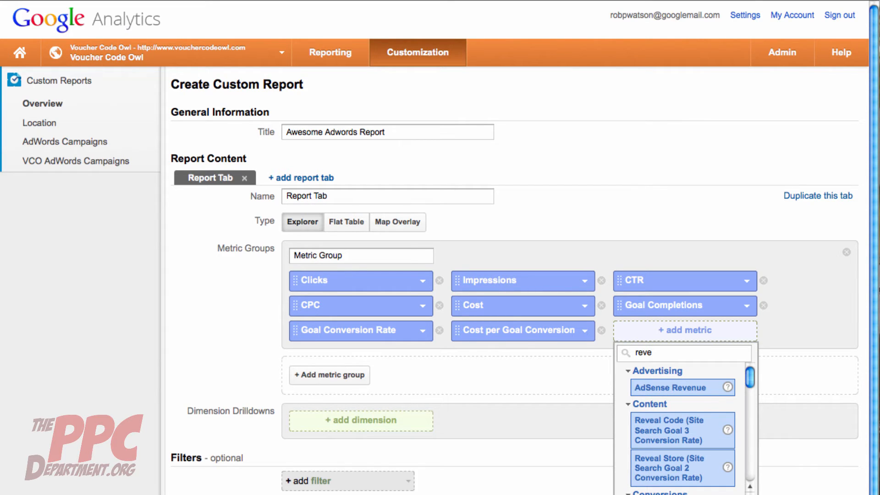
type("n")
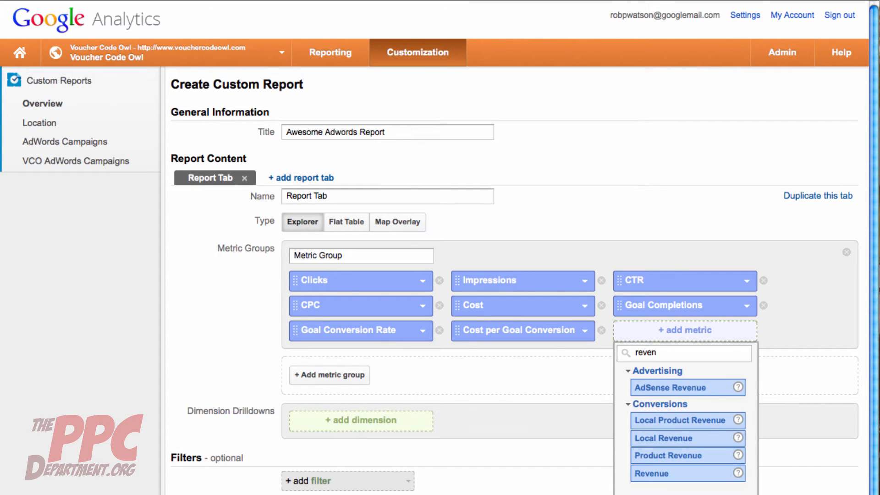
double_click(648, 353)
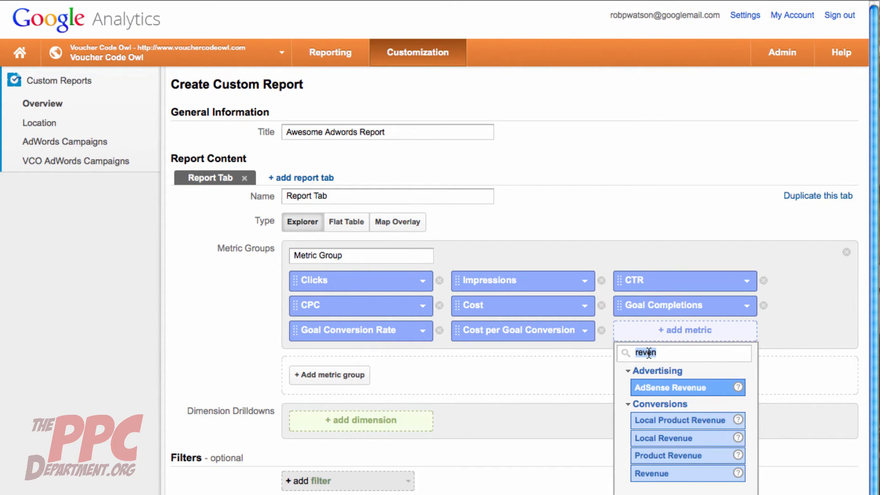
type("margin")
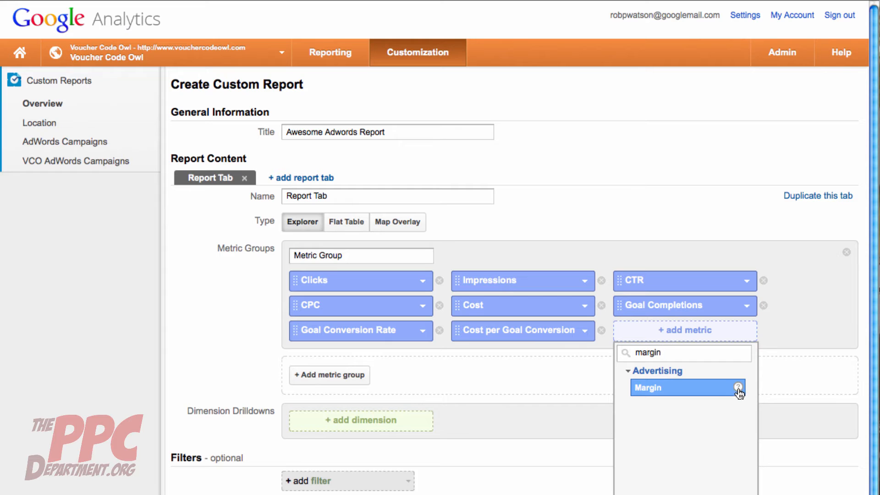
mouse_move(738, 389)
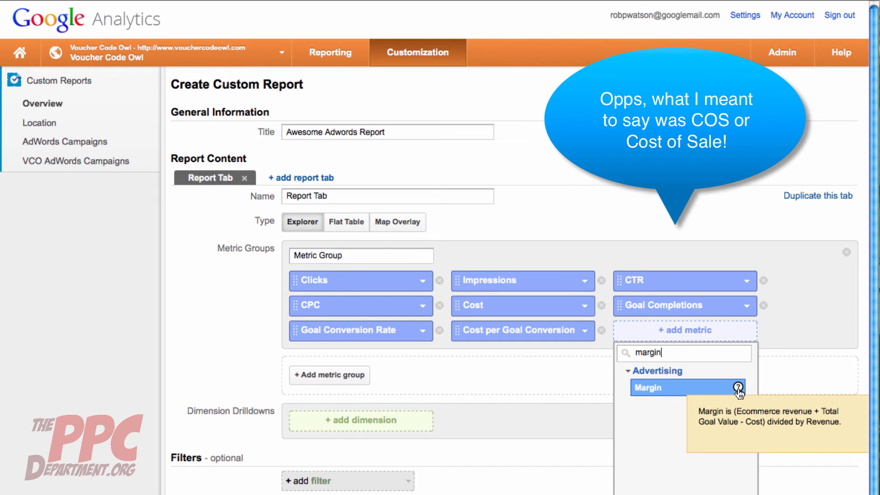
left_click(810, 328)
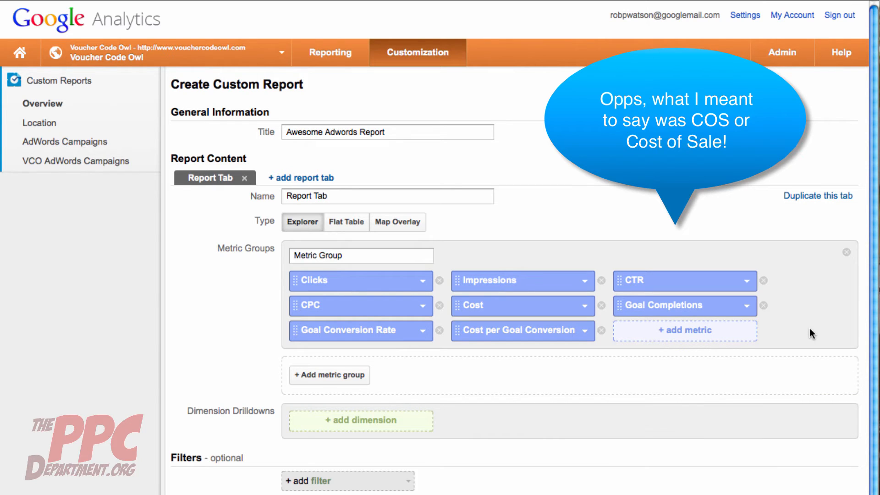
Find the Bounce Rate metric and add it to the metric group
left_click(680, 335)
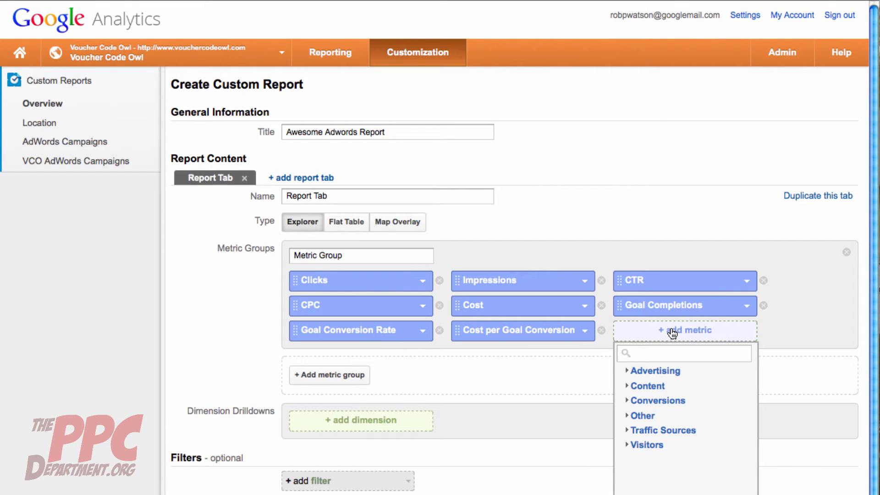
type("bo")
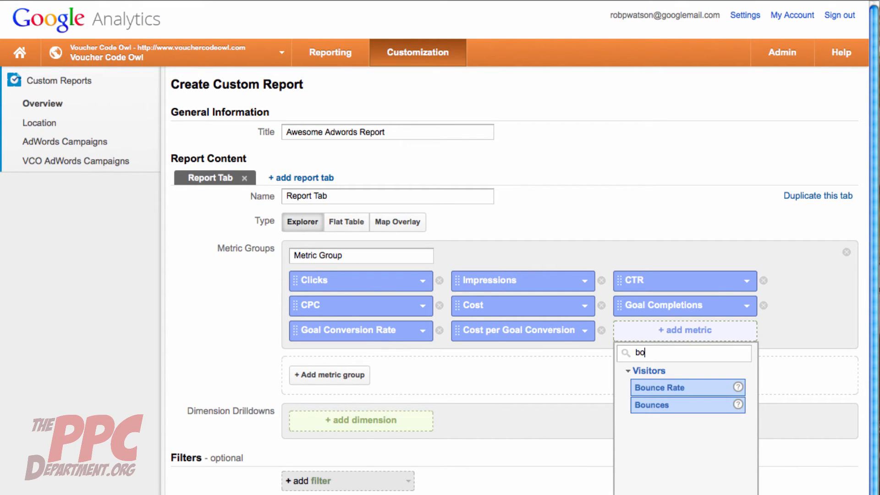
left_click(678, 388)
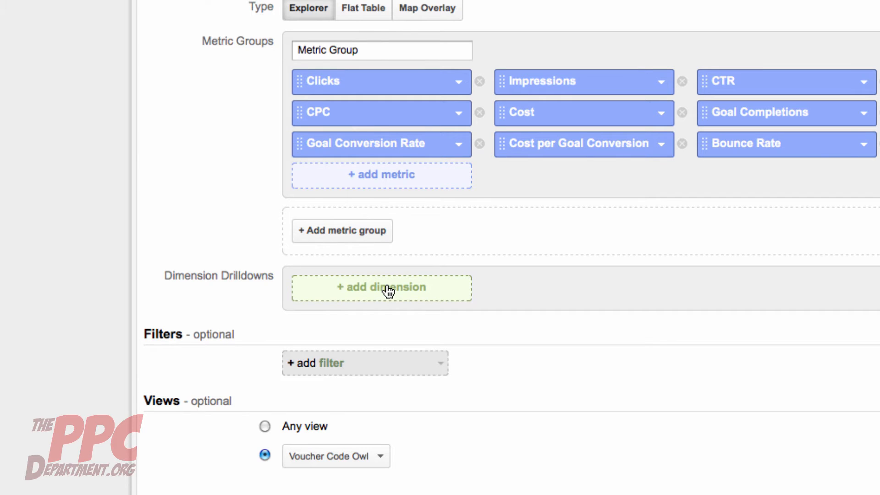
Add Campaign as the first dimension drilldown of the report
left_click(388, 291)
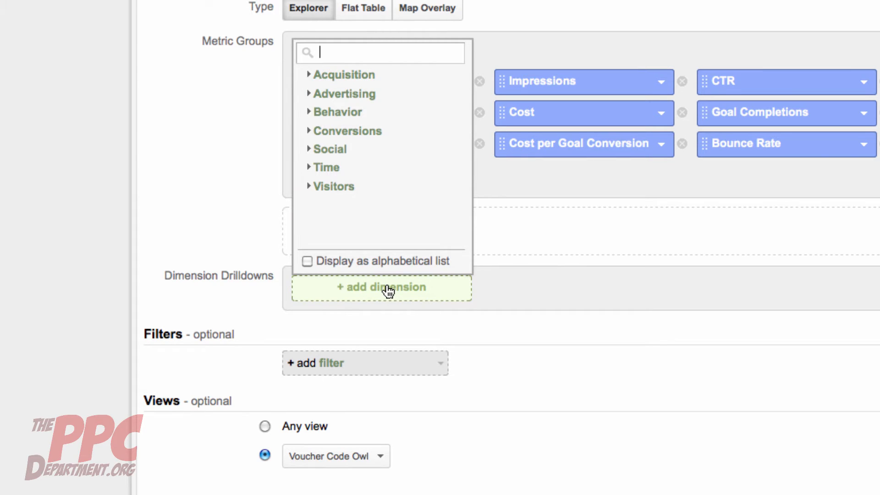
type("camp")
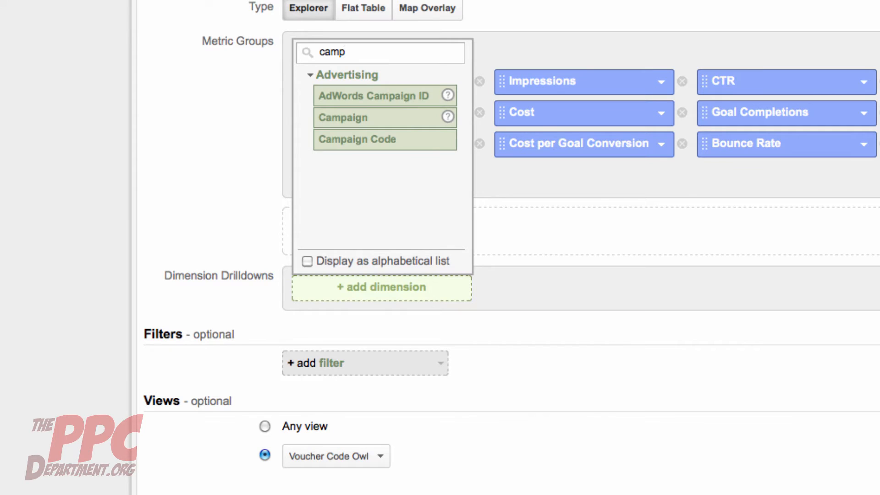
left_click(361, 118)
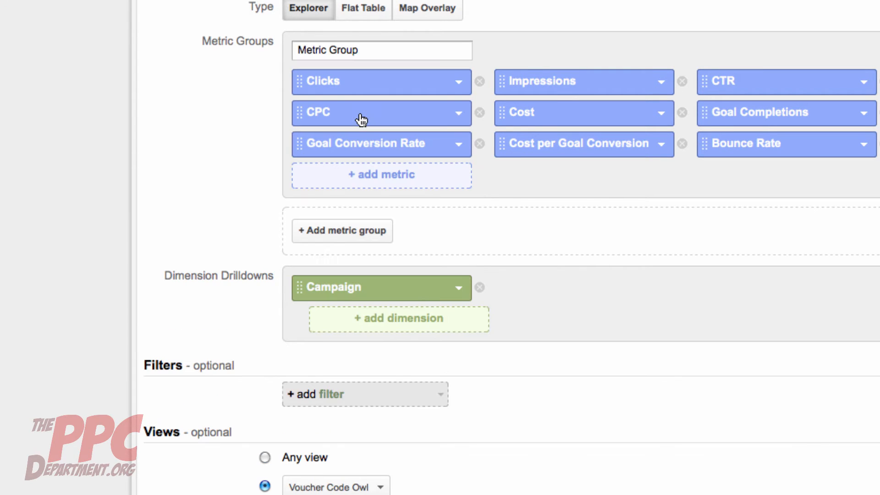
Find the Ad Group dimension and add it as the drilldown level beneath Campaign
left_click(394, 327)
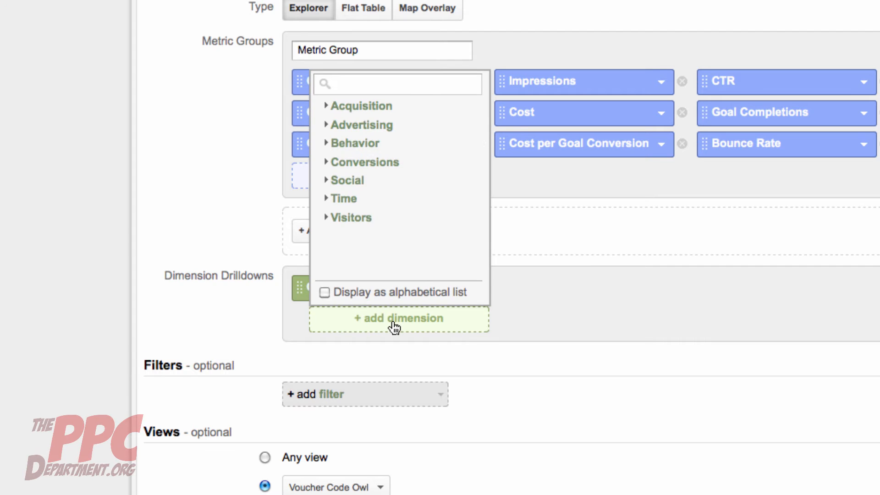
type("adgr")
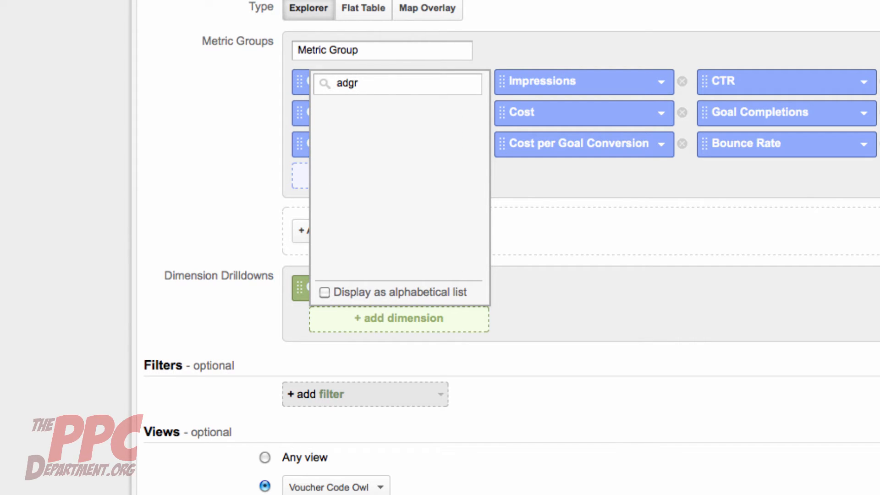
key("BackSpace")
key("BackSpace")
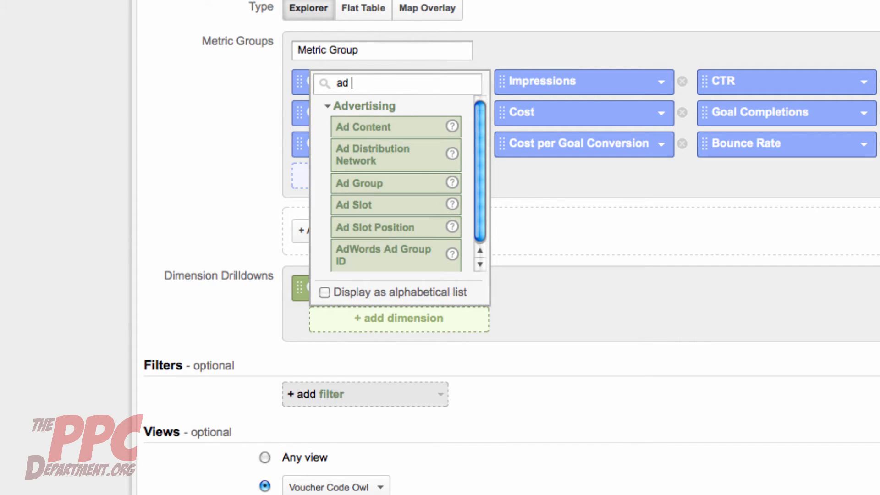
type("gr")
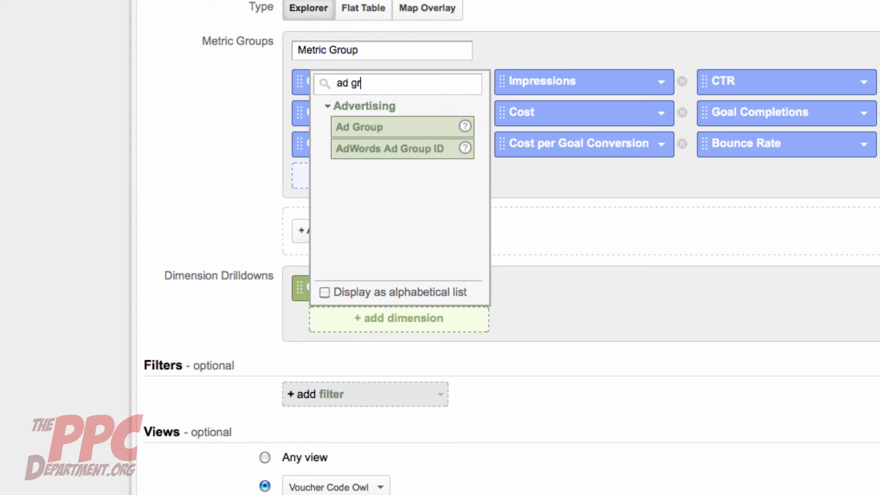
left_click(378, 133)
Add Keyword as the third drilldown dimension beneath Ad Group
left_click(433, 354)
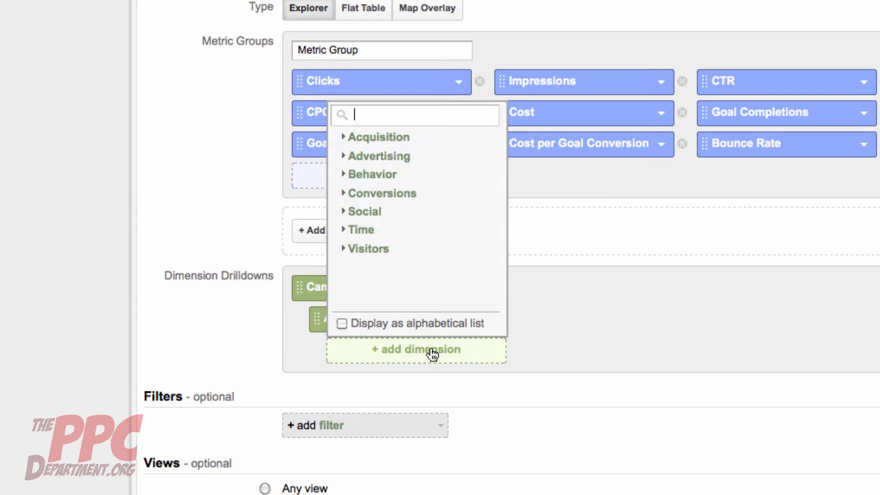
type("key")
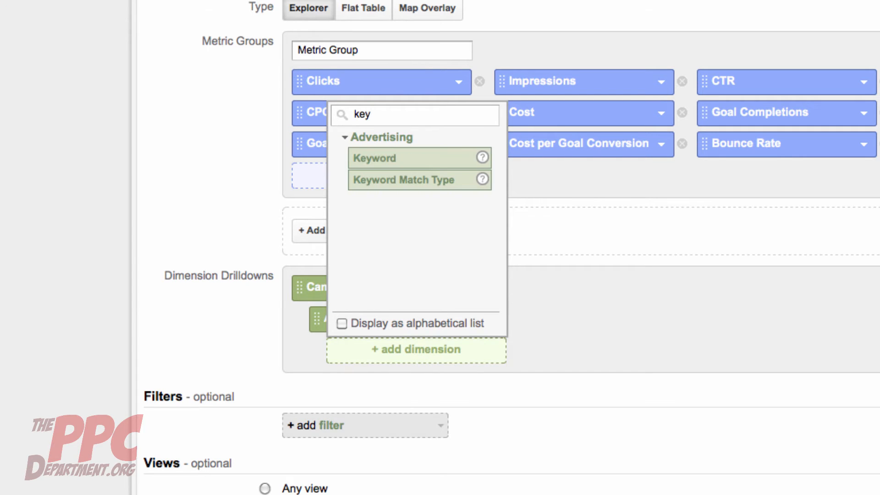
left_click(412, 159)
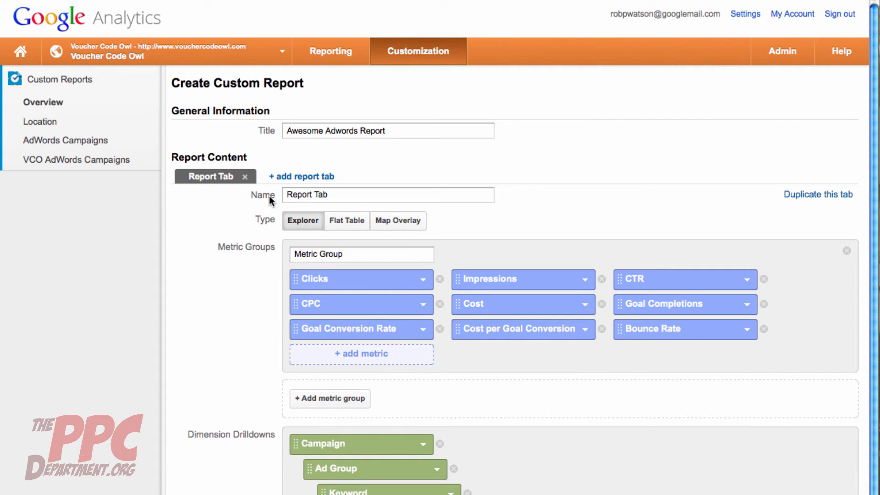
Rename the report tab to Campaign report
left_click(351, 197)
left_click(376, 190)
left_click_drag(338, 194, 288, 194)
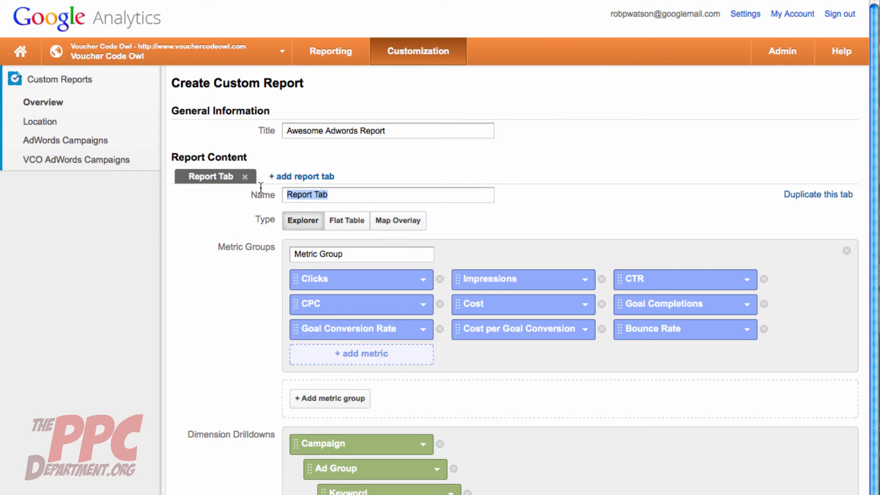
type("Camp")
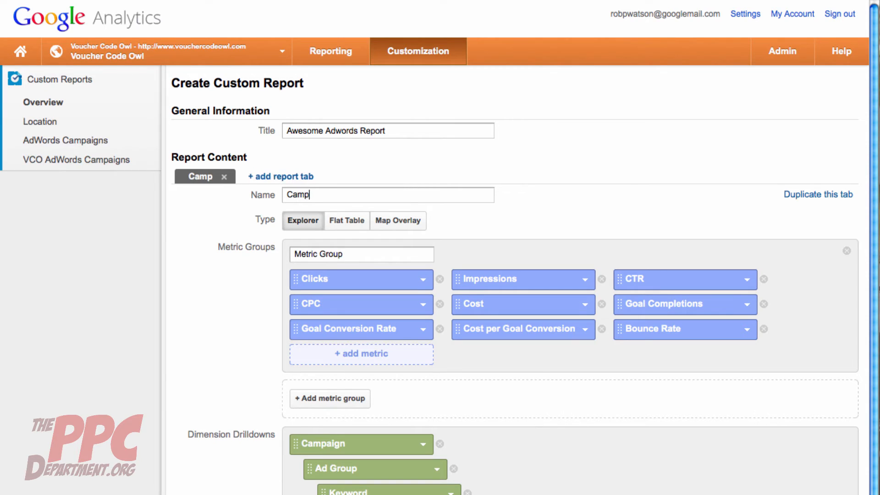
type("aign report")
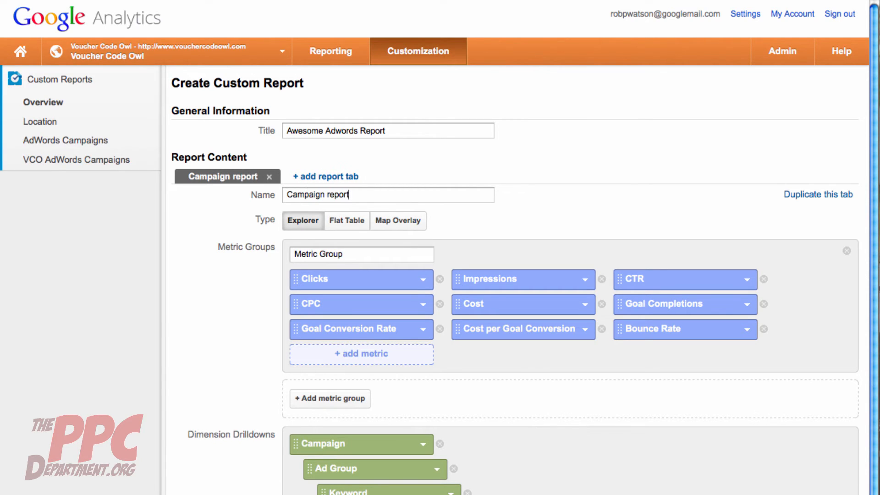
Duplicate the Campaign report tab and name the copy adgroup report
left_click(826, 195)
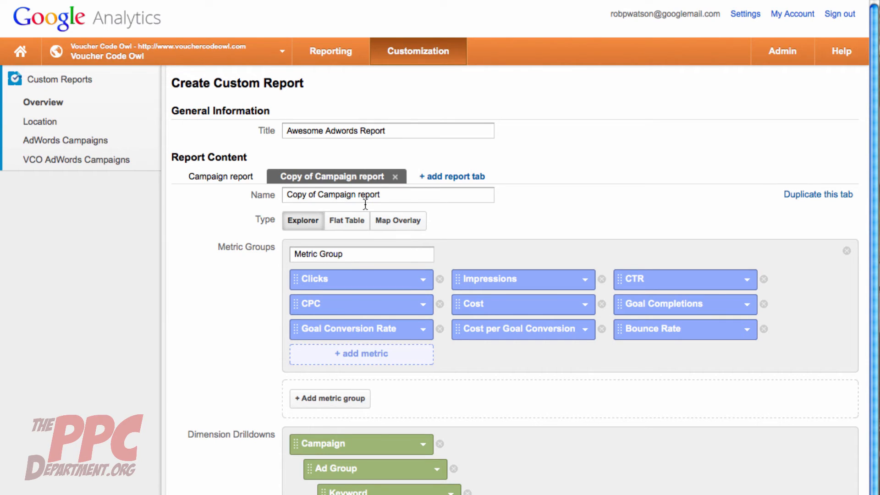
left_click_drag(350, 196, 285, 196)
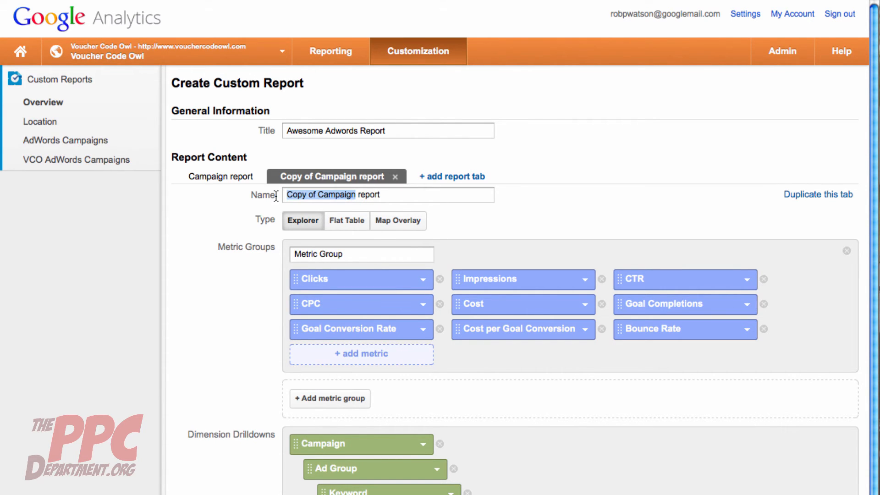
type("a")
key("BackSpace")
type("adgroup")
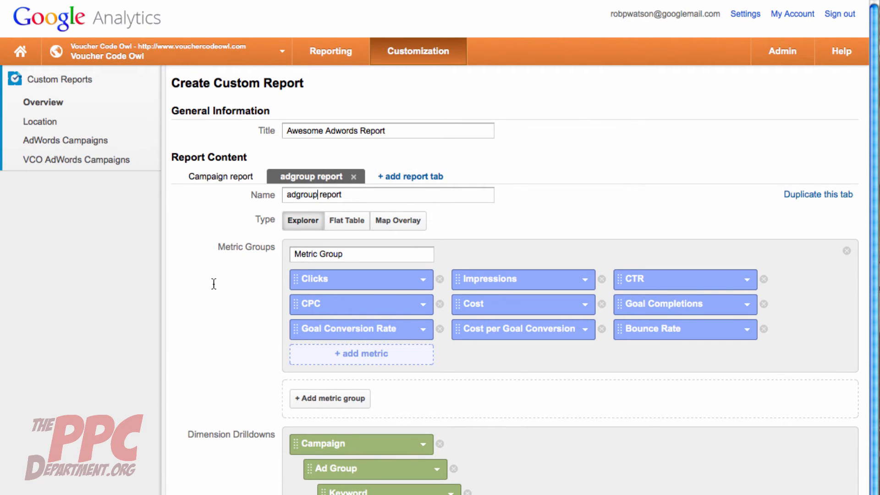
Remove the Campaign dimension from the adgroup report tab so its drilldown starts at Ad Group
left_click(220, 179)
left_click(309, 180)
left_click(439, 444)
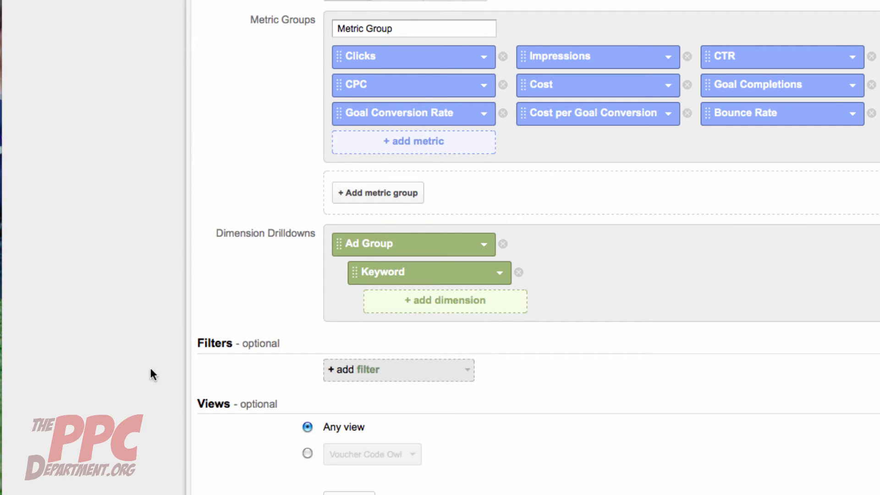
Add a report filter that includes only traffic whose Source / Medium exactly matches google / cpc
left_click(466, 376)
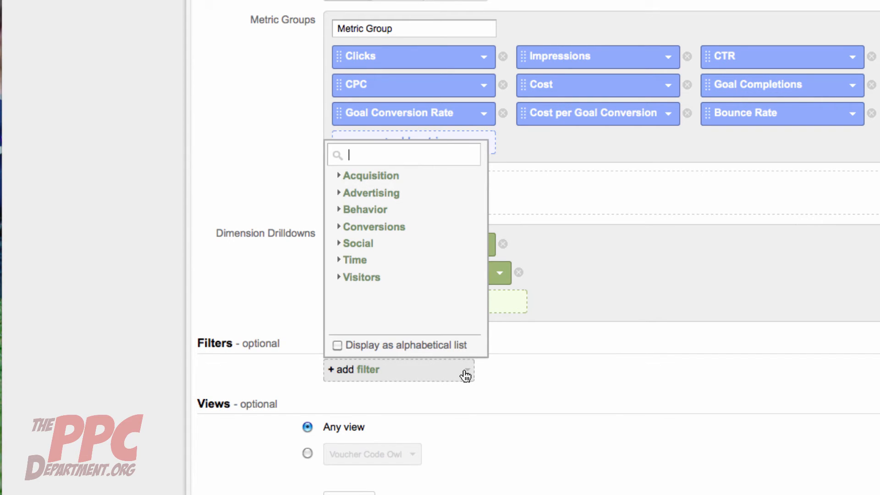
type("sou")
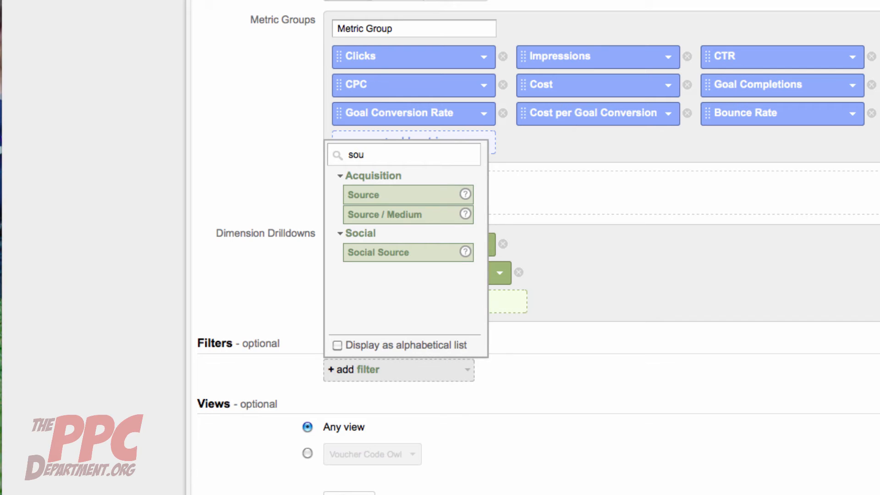
left_click(406, 216)
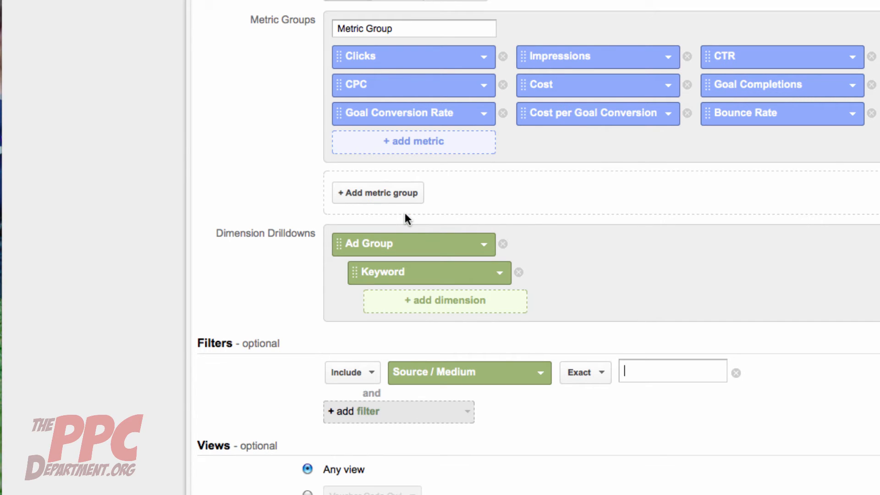
type("g")
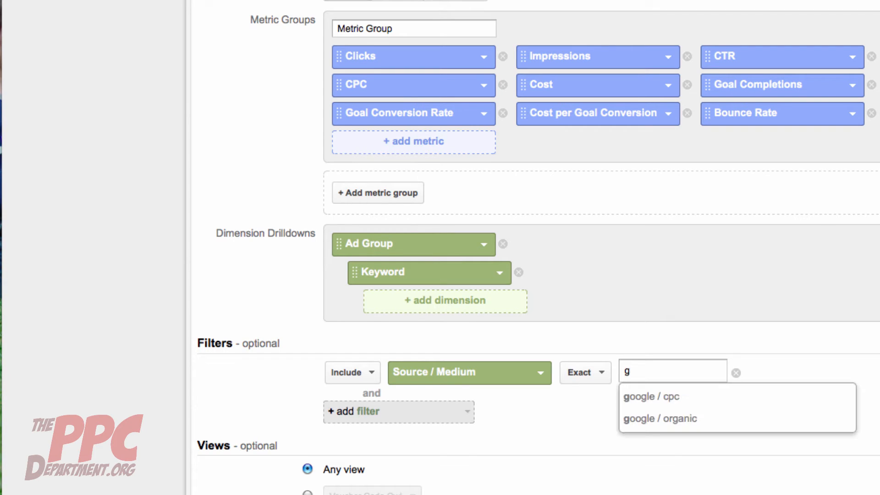
left_click(654, 398)
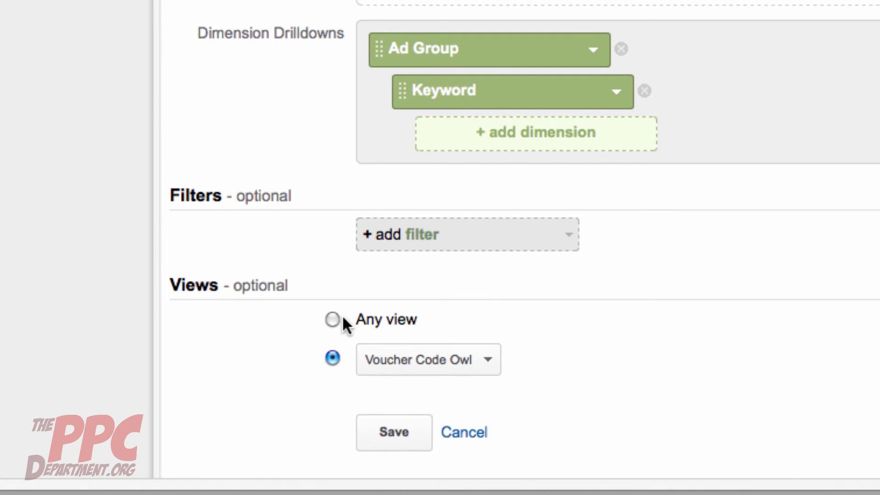
Make the custom report available in any view and save it
left_click(333, 320)
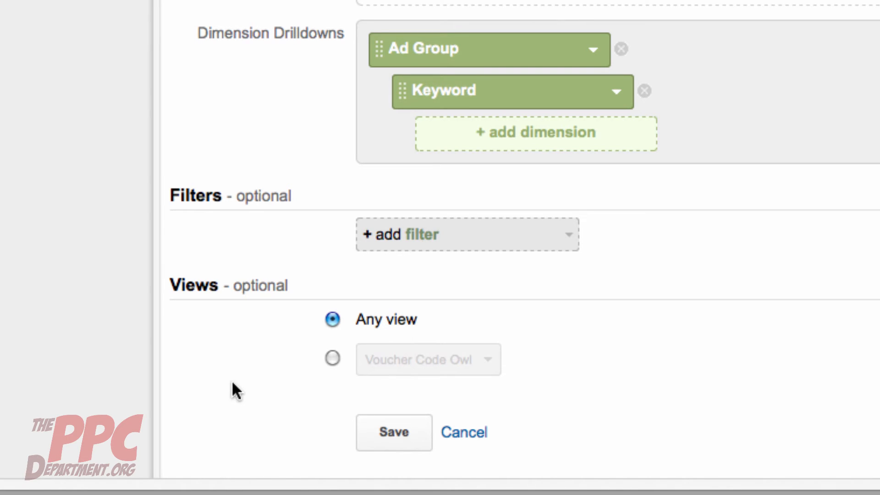
left_click(382, 443)
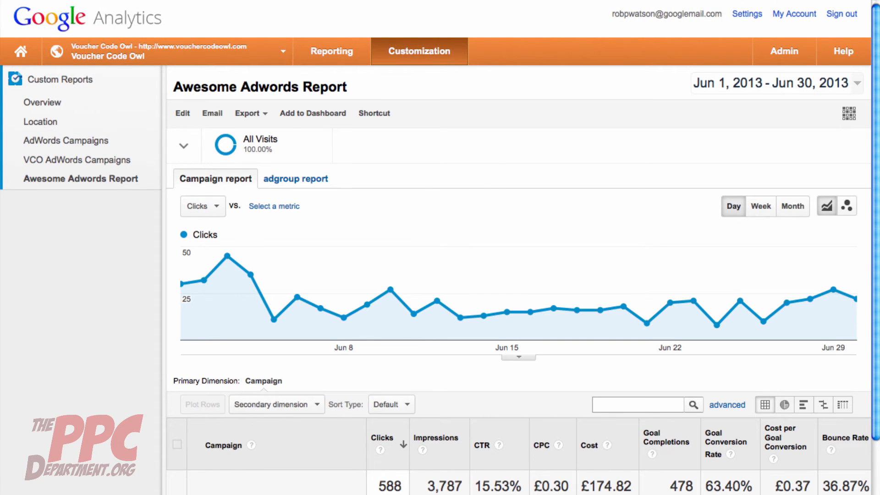
Collapse the side navigation and compare the report's Jun 1 - Jun 30, 2013 range with the previous period
left_click(161, 328)
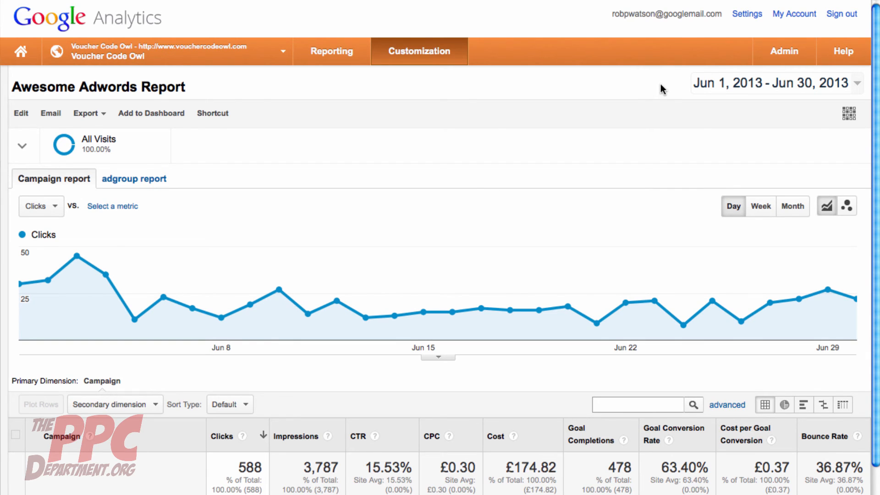
left_click(753, 88)
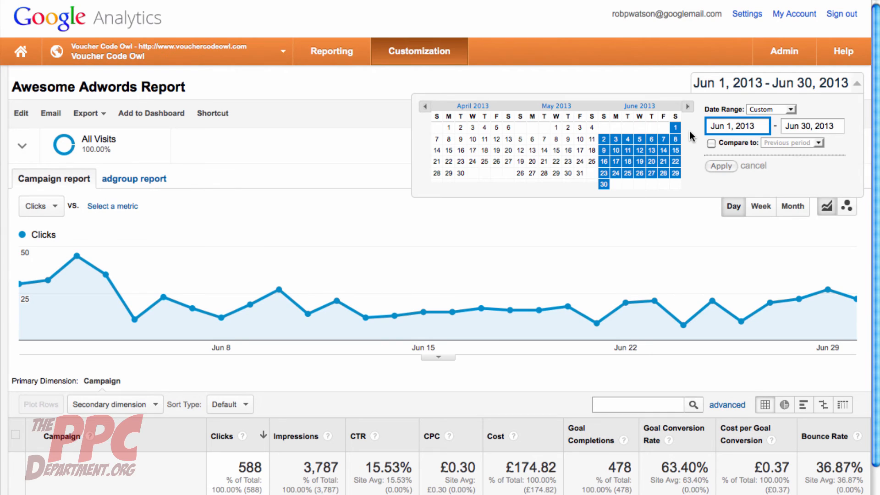
left_click(711, 144)
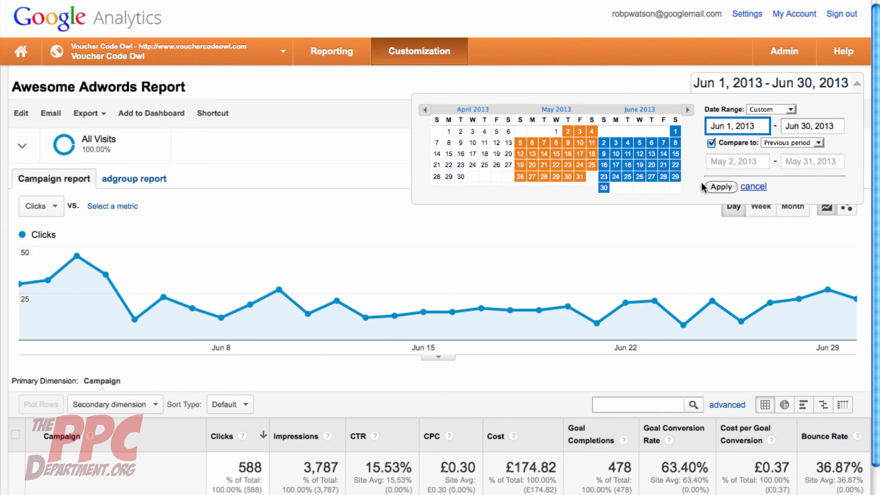
left_click(721, 187)
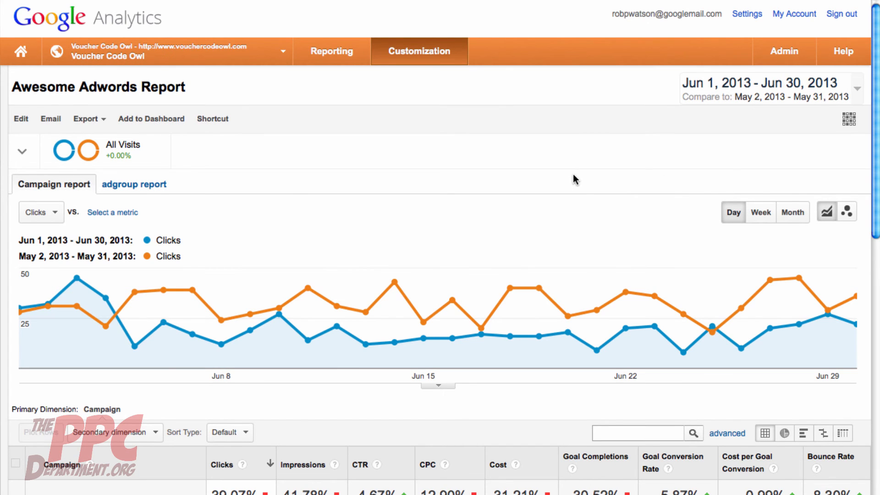
Change the report's comparison range to the previous year and apply it to the Jun 1 - Jun 30, 2013 data
scroll(573, 174, "down", 3)
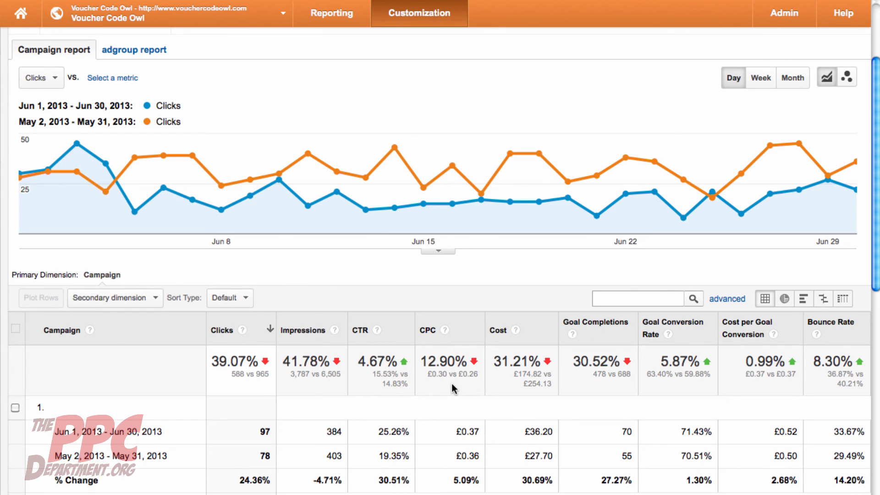
scroll(452, 388, "up", 3)
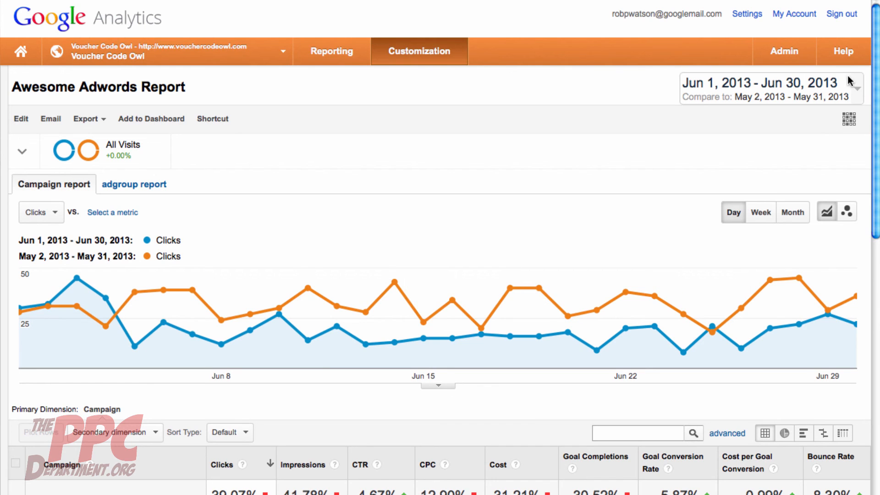
left_click(857, 90)
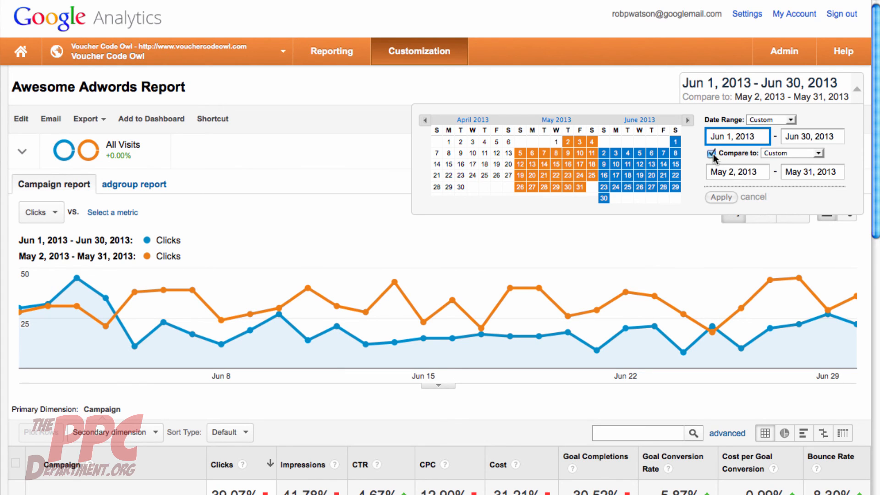
left_click(791, 154)
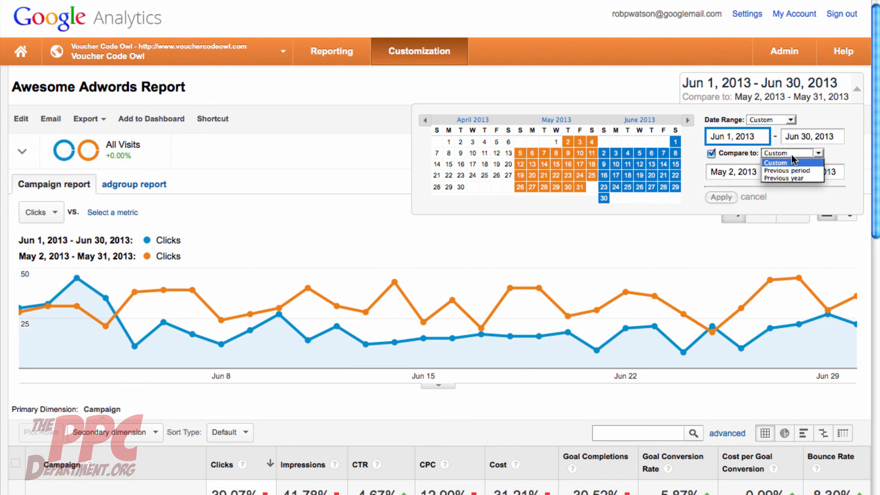
left_click(792, 178)
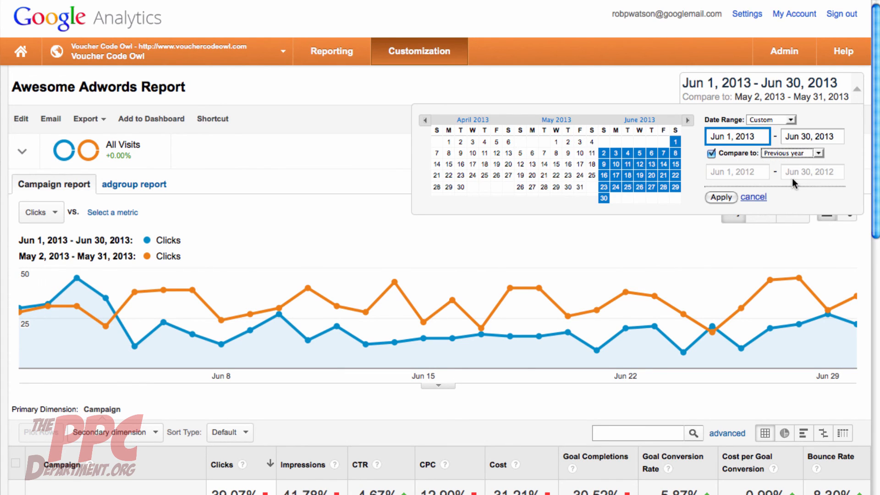
left_click(722, 197)
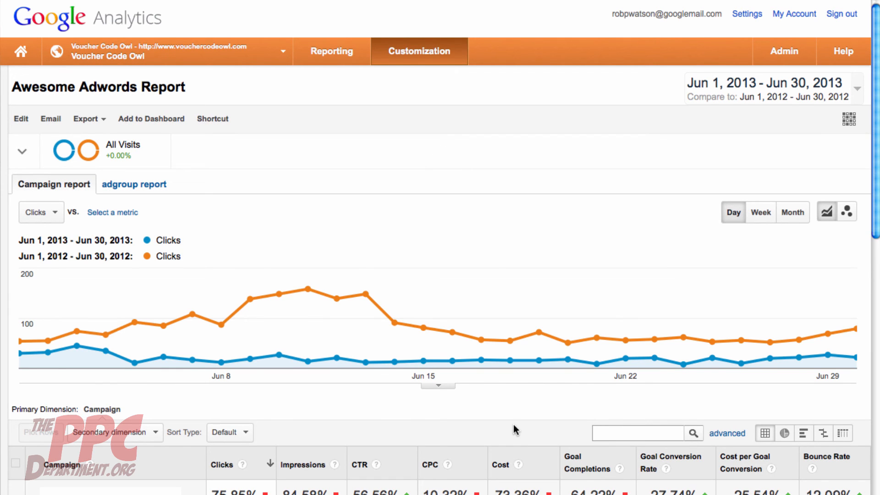
Review the year-over-year campaign figures in the report table and check the available export formats
scroll(513, 424, "down", 3)
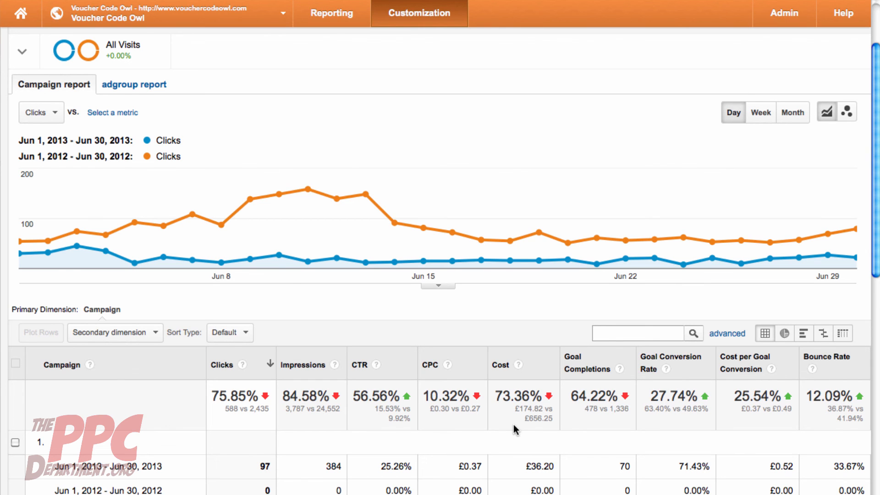
scroll(514, 424, "up", 3)
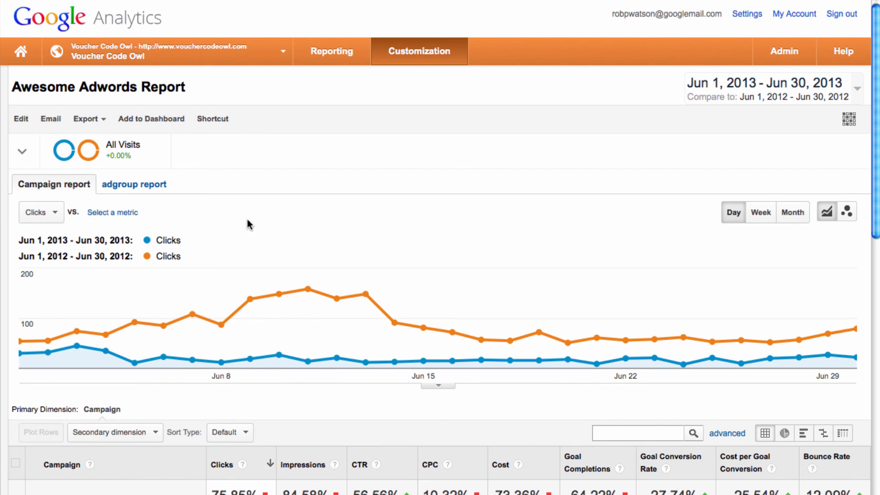
left_click(95, 119)
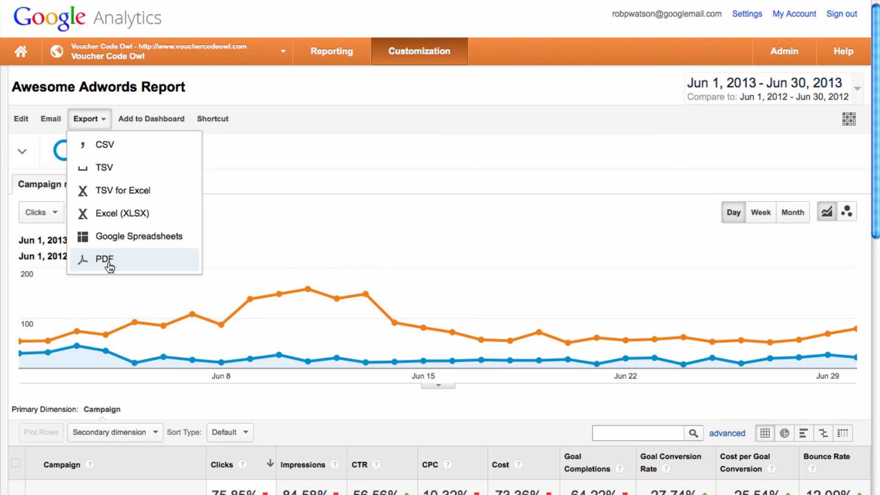
left_click(350, 93)
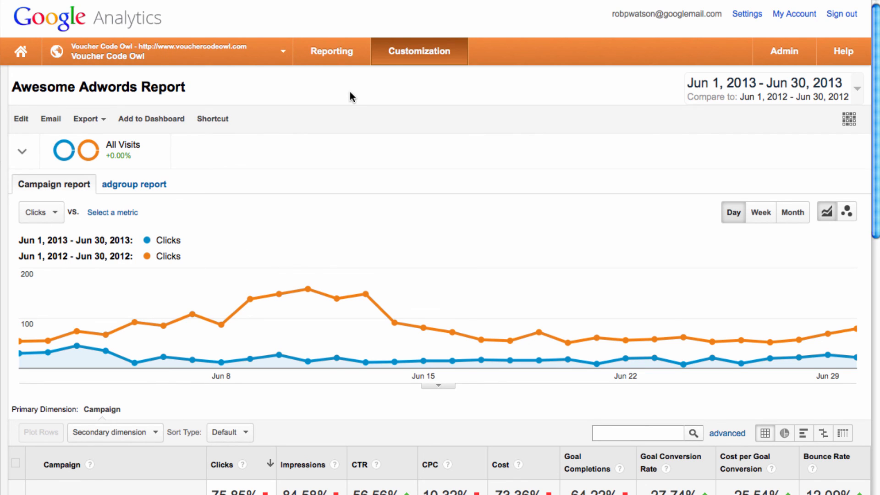